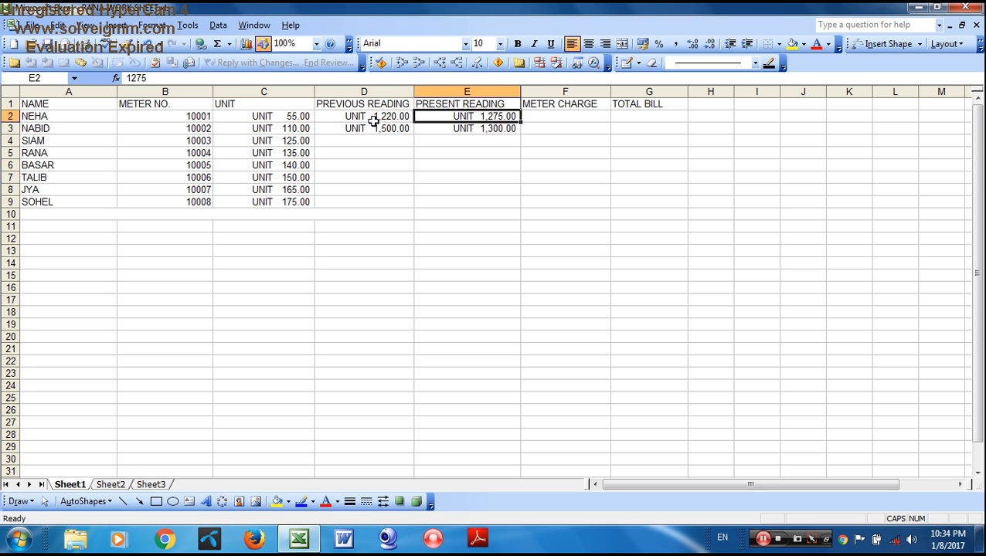
{"action": "left_click", "coordinate": [377, 127]}
{"action": "left_click", "coordinate": [384, 116]}
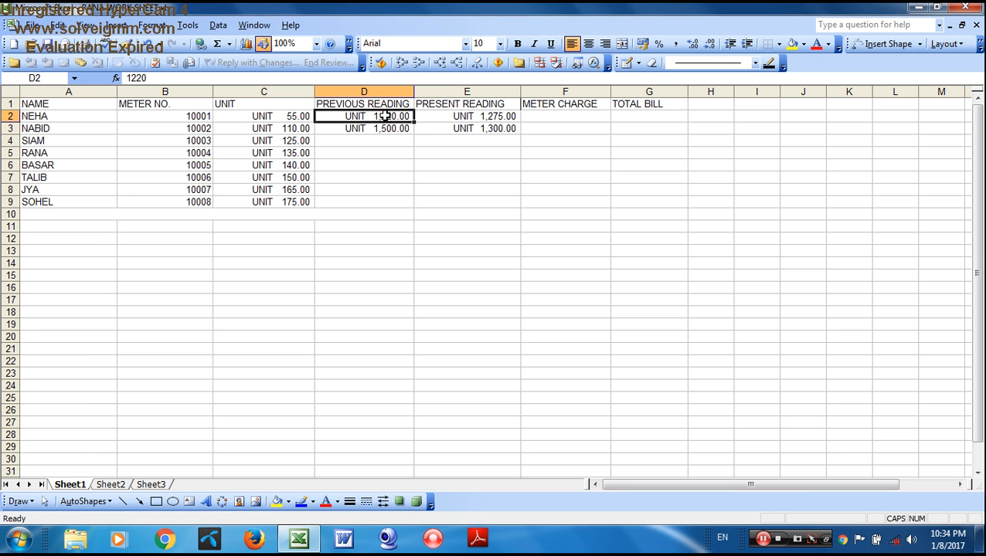
{"action": "left_click", "coordinate": [487, 117]}
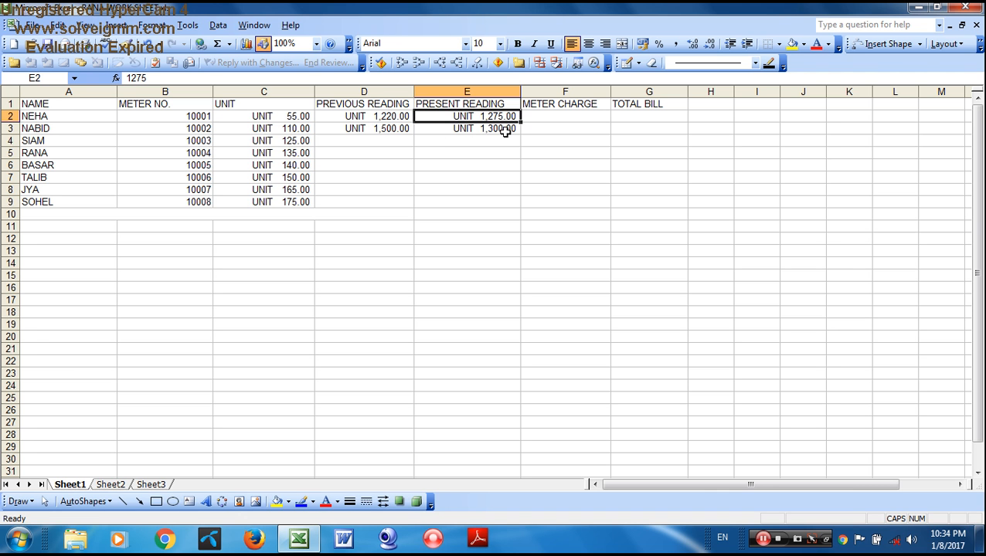
{"action": "left_click", "coordinate": [434, 129]}
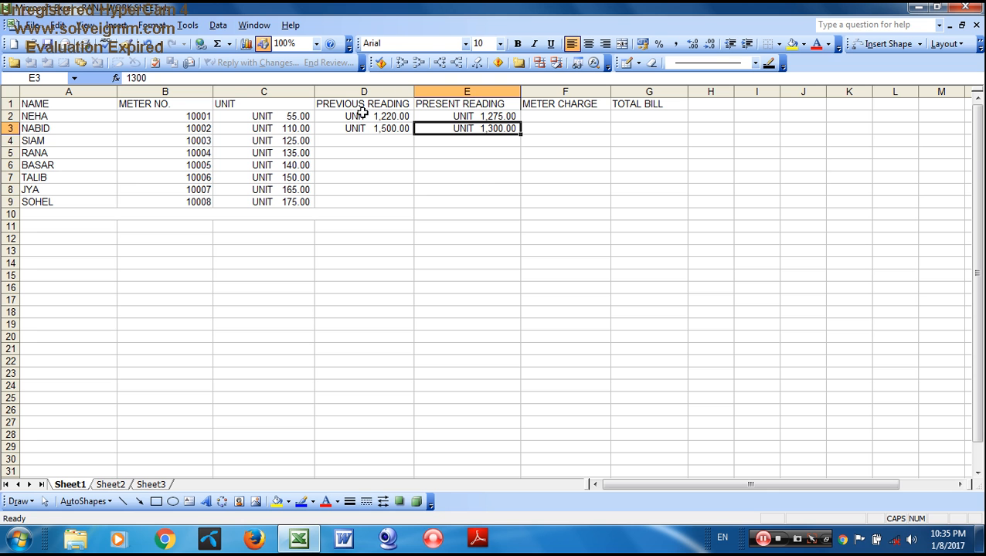
Step: Enter the previous reading 1600 in D4 and centre-align cells D4 and E4
{"action": "left_click", "coordinate": [399, 140]}
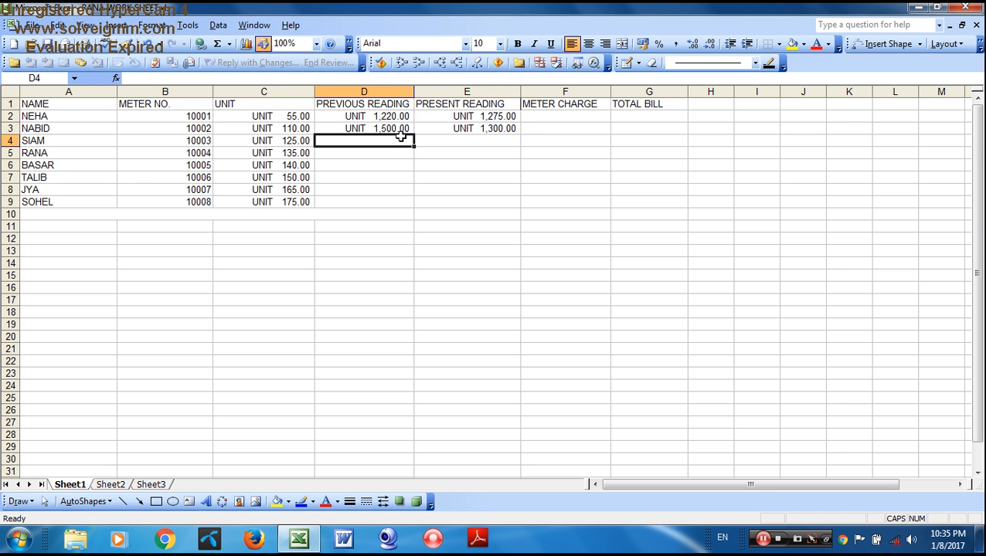
{"action": "type", "text": "1600"}
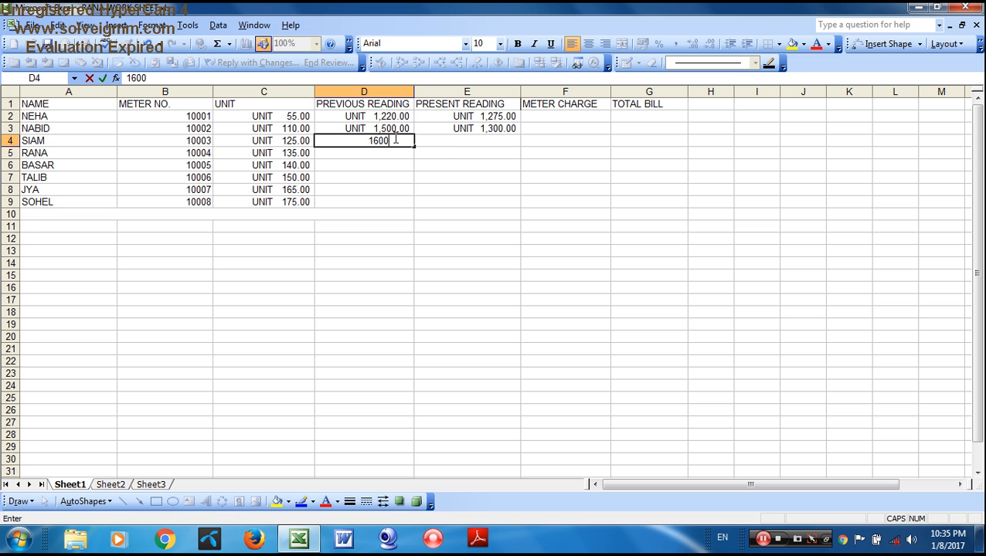
{"action": "left_click", "coordinate": [457, 141]}
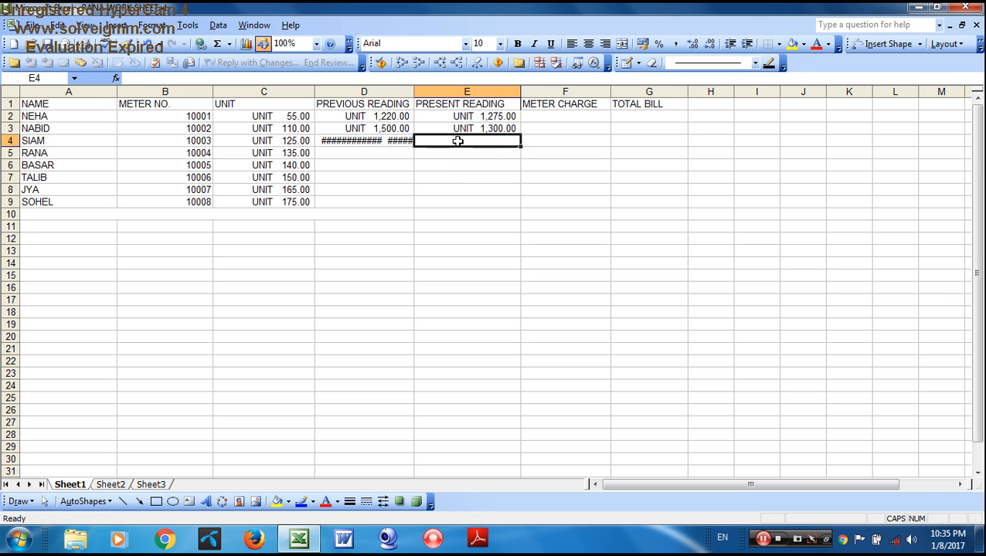
{"action": "left_click", "coordinate": [588, 44]}
{"action": "left_click", "coordinate": [356, 142]}
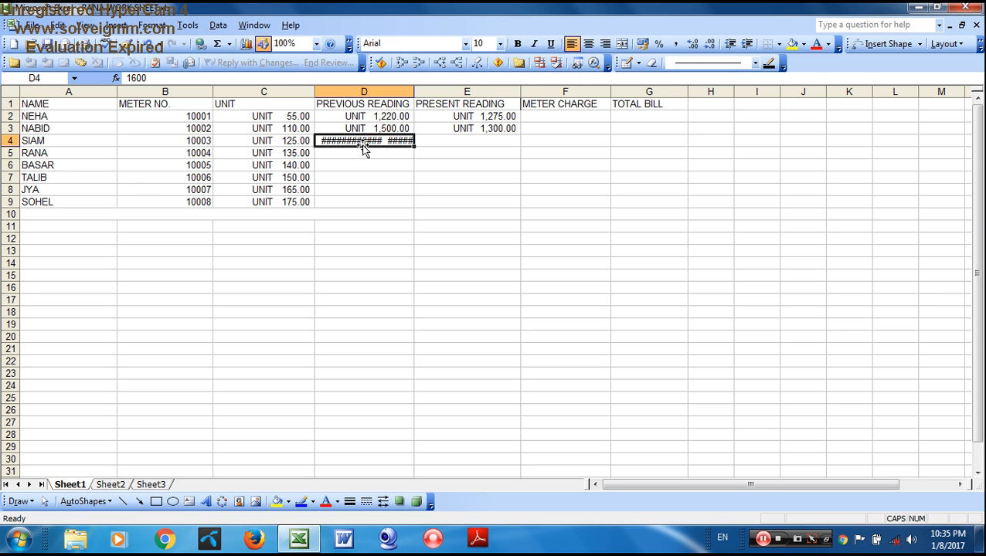
{"action": "left_click", "coordinate": [589, 44]}
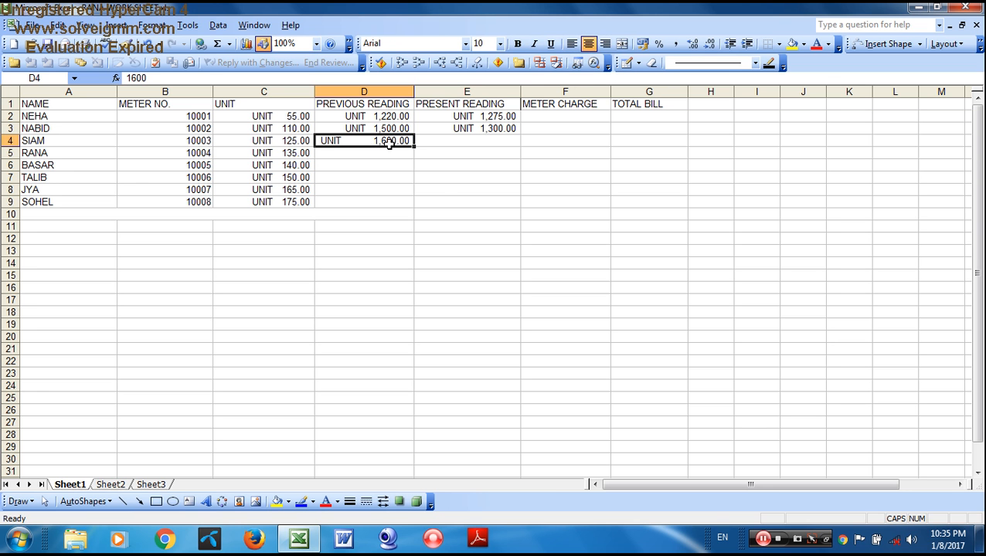
Step: Enter the present reading 1200 in E4 and apply the currency number format with the UNIT symbol
{"action": "left_click", "coordinate": [464, 143]}
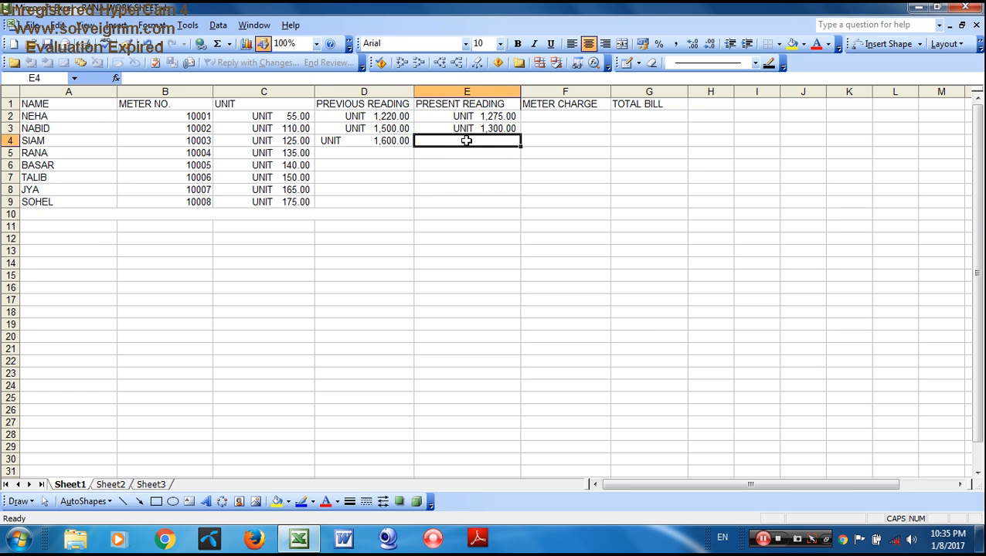
{"action": "type", "text": "1200"}
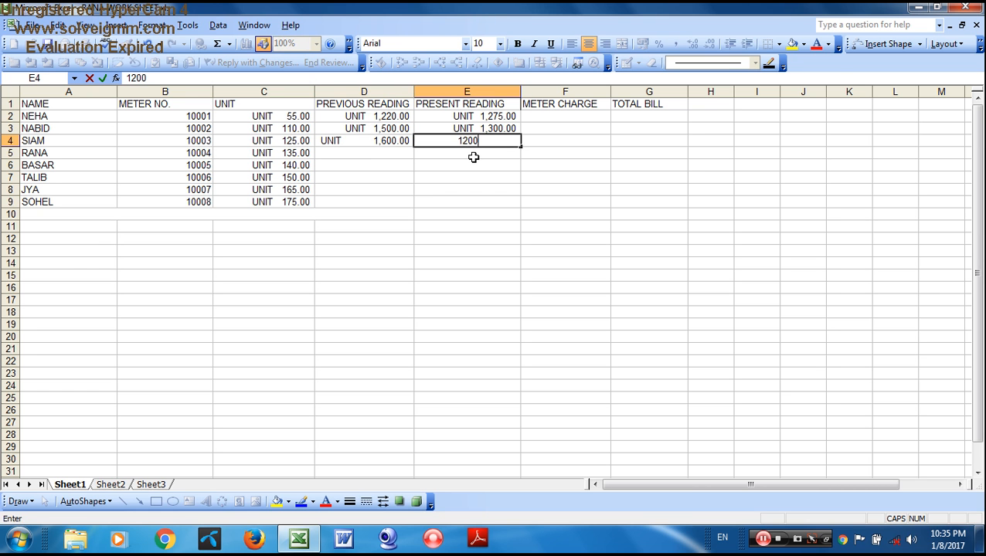
{"action": "key", "text": "Return"}
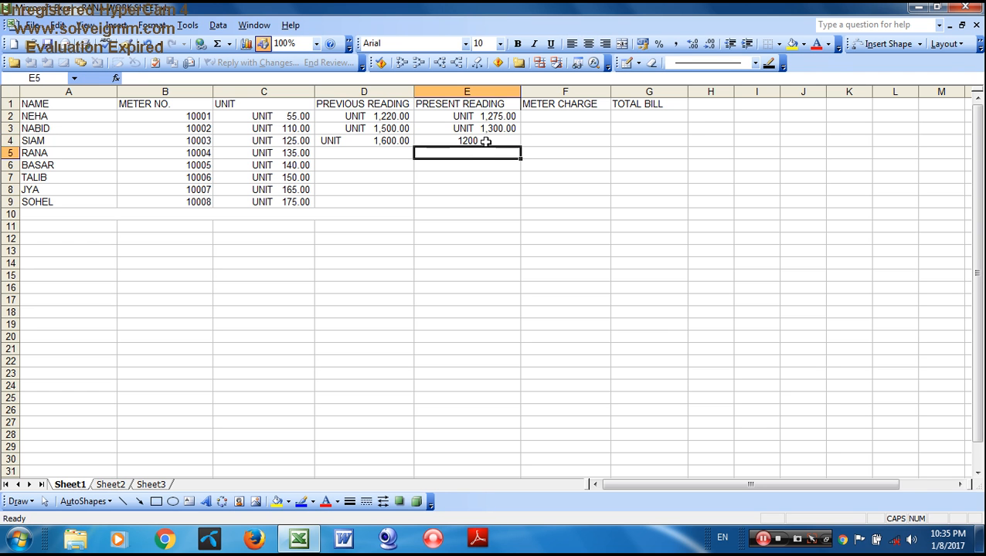
{"action": "left_click", "coordinate": [487, 140]}
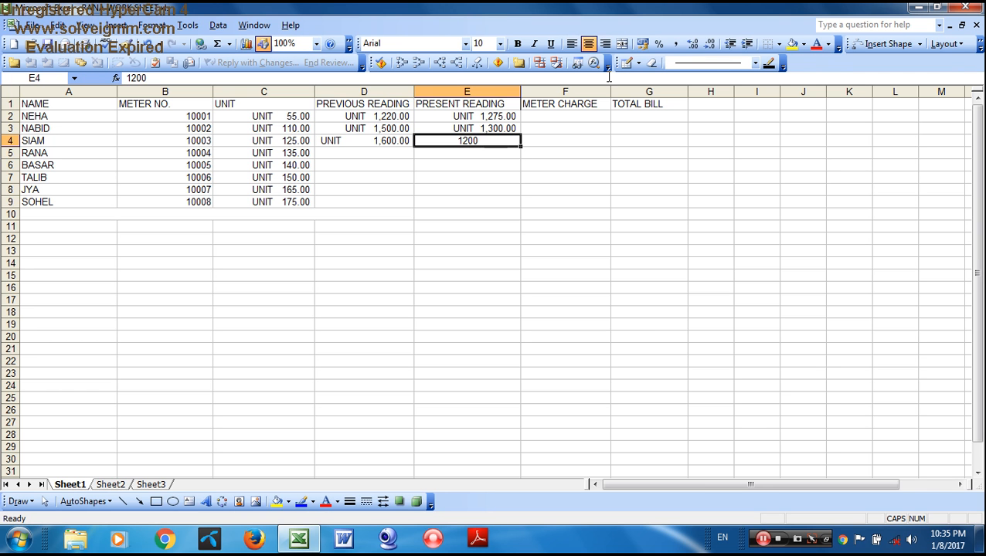
{"action": "left_click", "coordinate": [645, 46]}
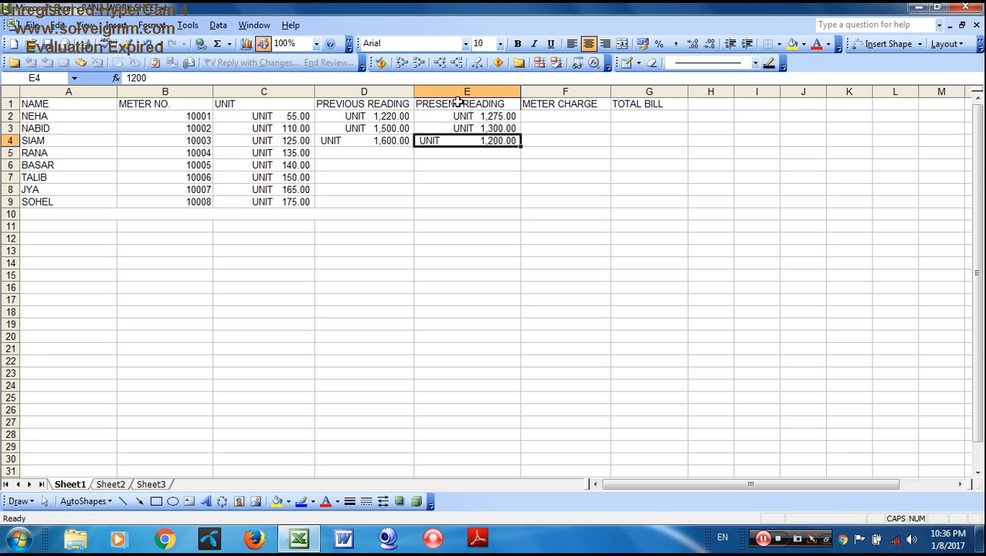
{"action": "left_click", "coordinate": [218, 26]}
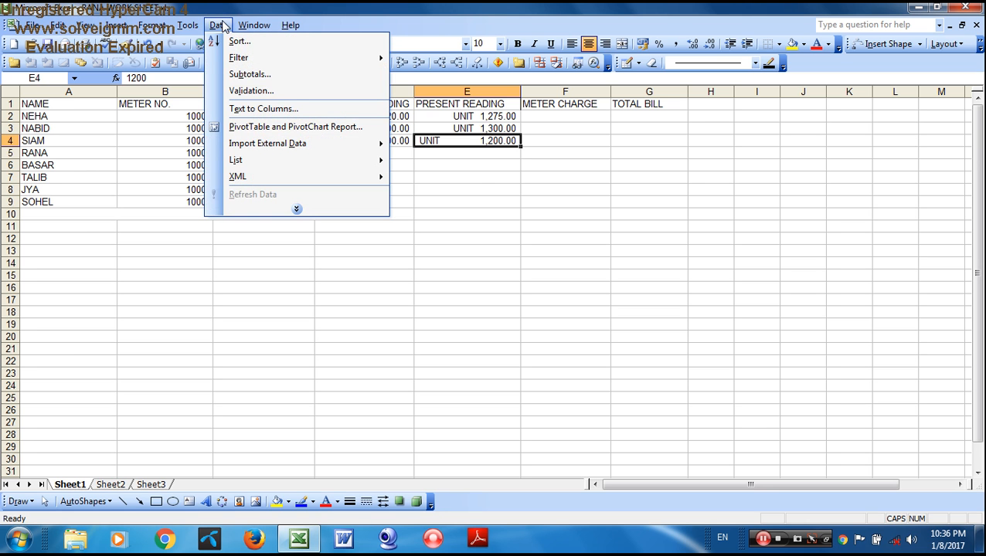
{"action": "left_click", "coordinate": [471, 167]}
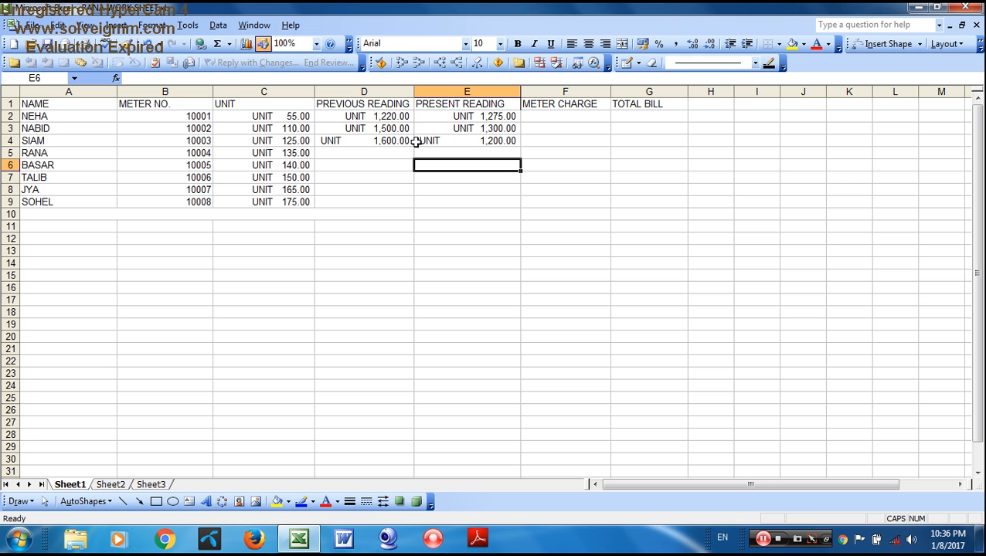
{"action": "left_click", "coordinate": [220, 27]}
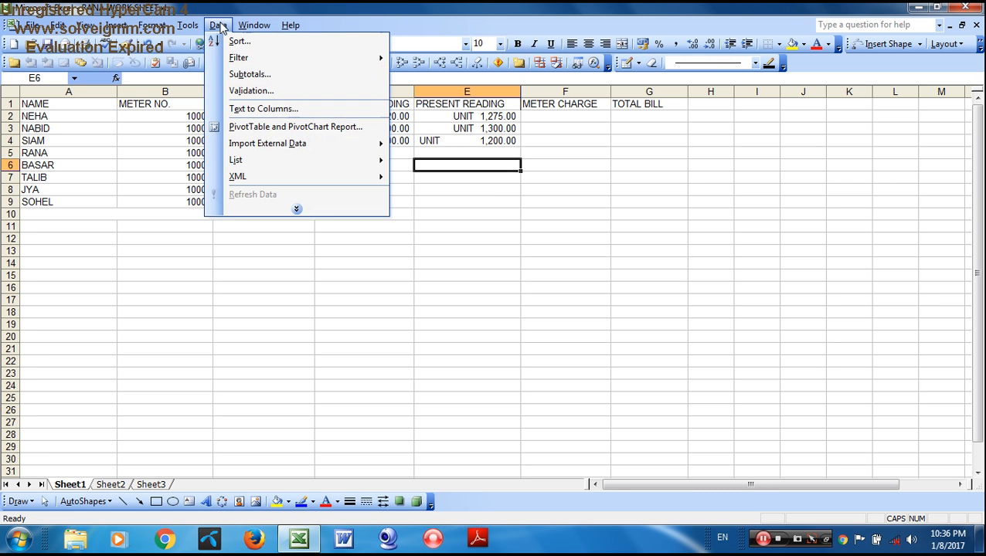
{"action": "left_click", "coordinate": [263, 92]}
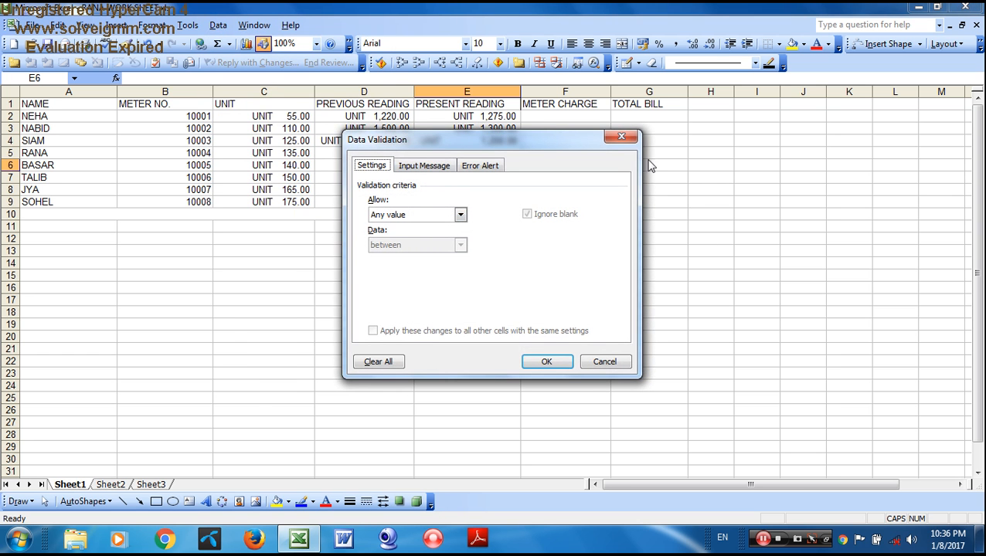
{"action": "left_click", "coordinate": [621, 137]}
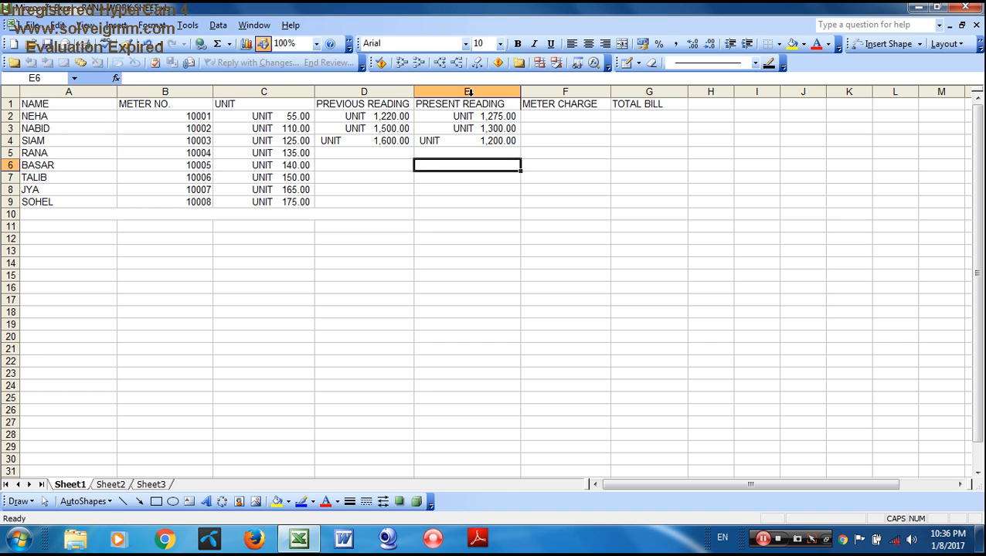
Step: Clear the present readings in cells E2 to E4
{"action": "left_click", "coordinate": [467, 117]}
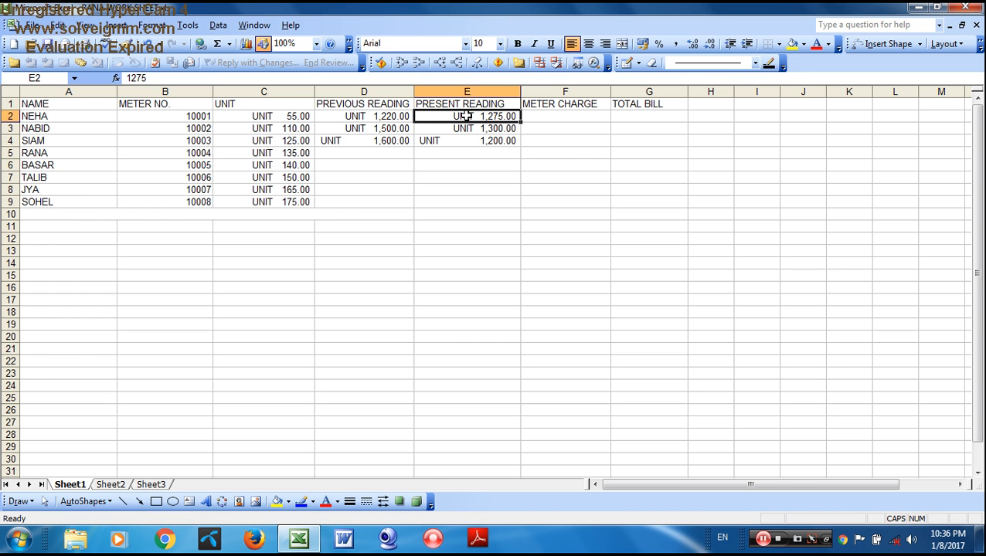
{"action": "key", "text": "BackSpace"}
{"action": "left_click", "coordinate": [503, 128]}
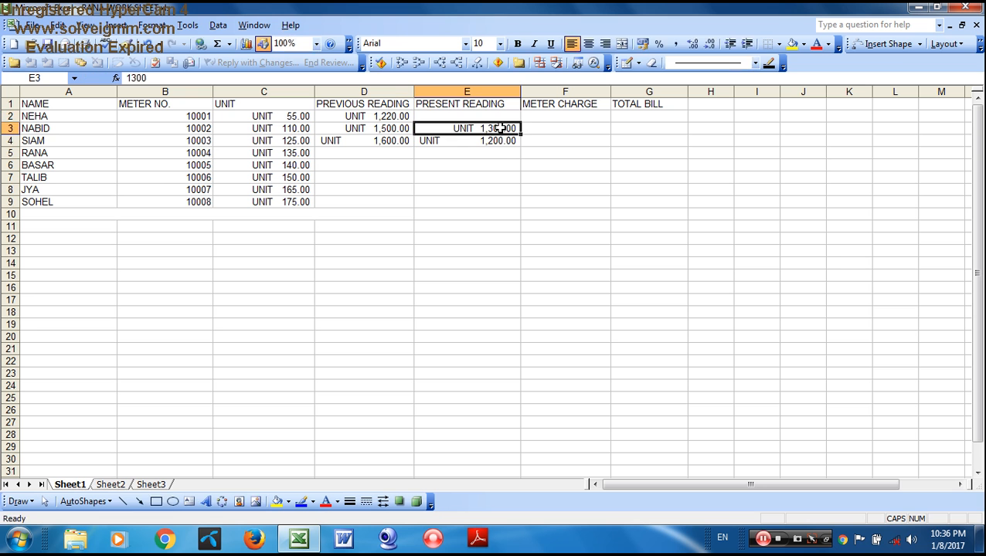
{"action": "key", "text": "BackSpace"}
{"action": "left_click", "coordinate": [502, 139]}
{"action": "key", "text": "BackSpace"}
Step: Clear the previous readings in cells D2 to D4
{"action": "left_click", "coordinate": [408, 130]}
{"action": "key", "text": "BackSpace"}
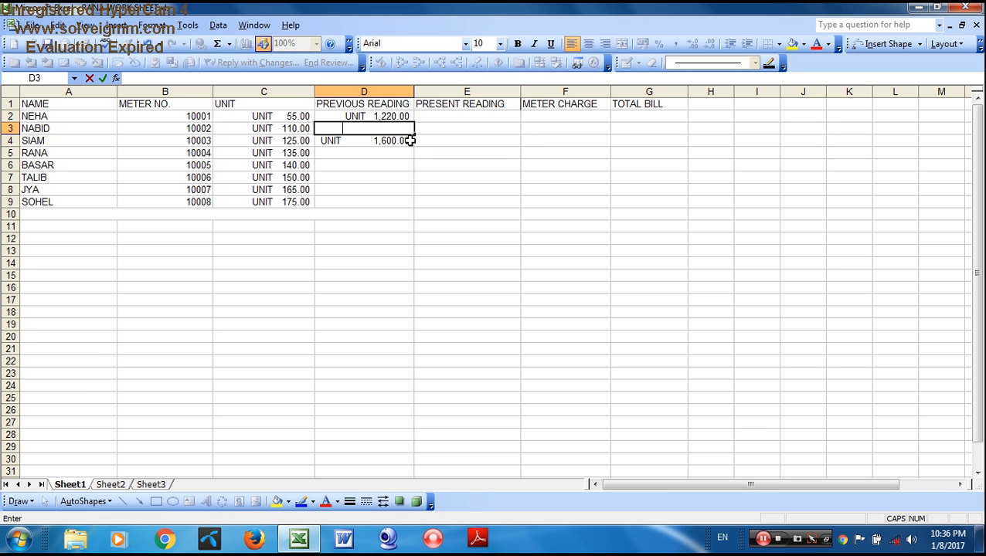
{"action": "left_click", "coordinate": [410, 140]}
{"action": "key", "text": "BackSpace"}
{"action": "left_click", "coordinate": [405, 116]}
{"action": "key", "text": "BackSpace"}
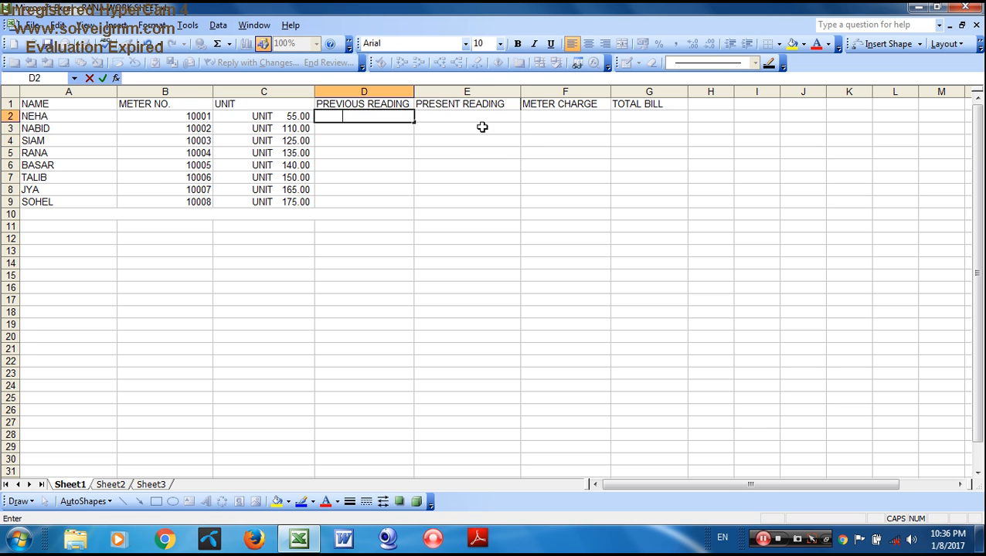
Step: Restrict E2 by data validation to whole numbers greater than or equal to a column D reference, and fill the rule down to E9
{"action": "left_click", "coordinate": [473, 116]}
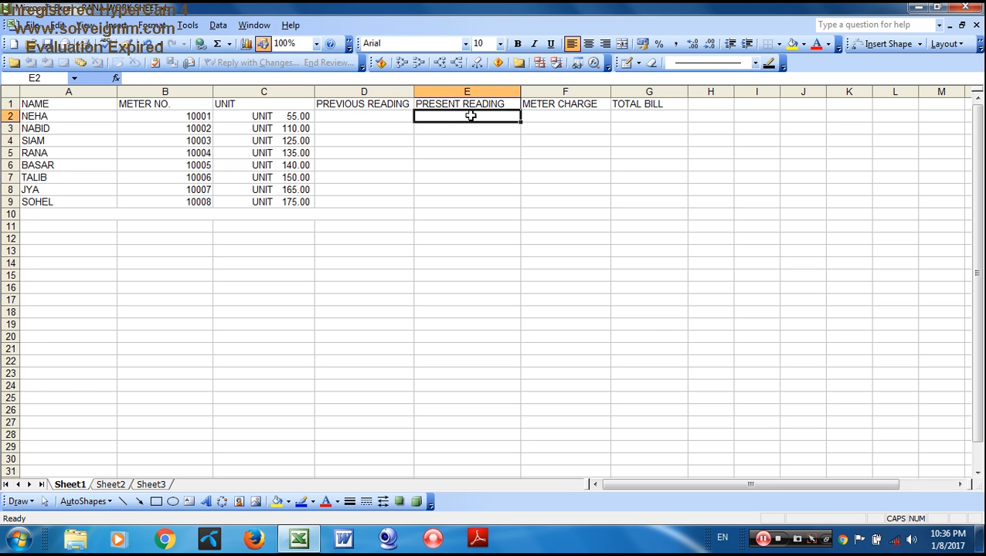
{"action": "left_click", "coordinate": [217, 25]}
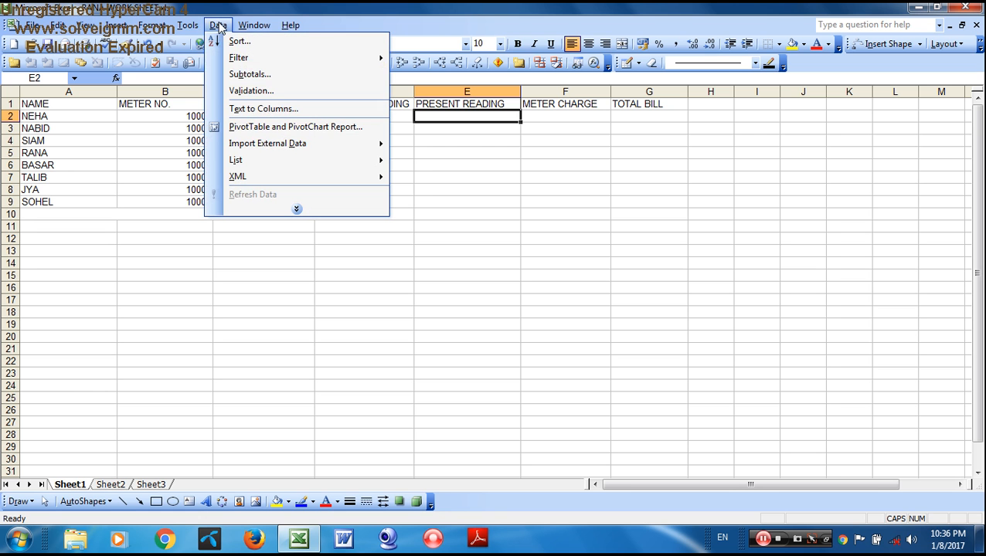
{"action": "left_click", "coordinate": [259, 92]}
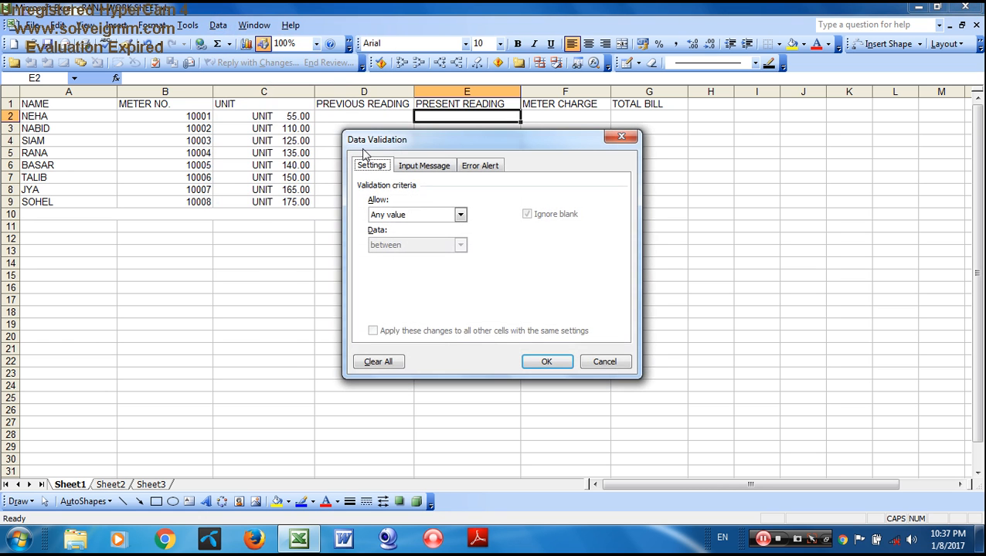
{"action": "left_click", "coordinate": [460, 215]}
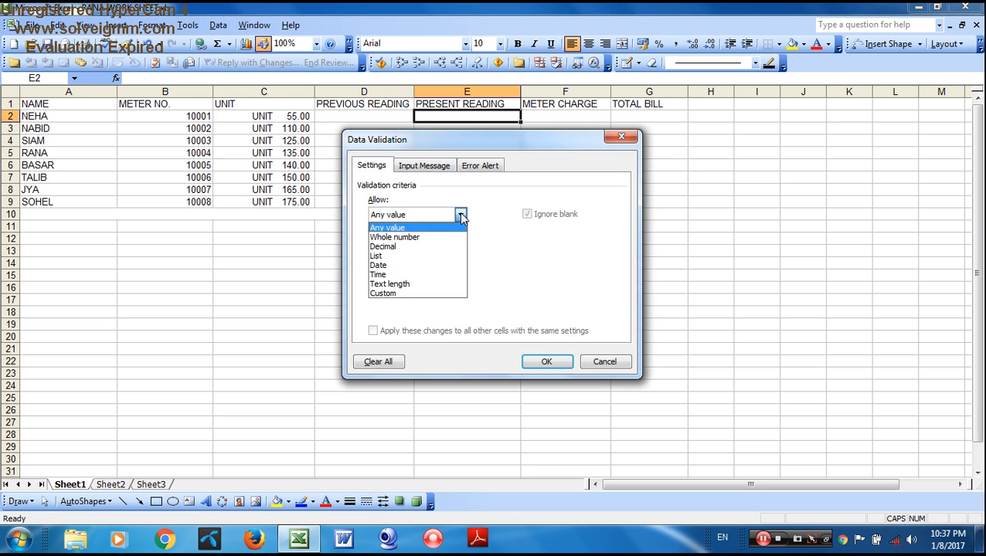
{"action": "left_click", "coordinate": [415, 238]}
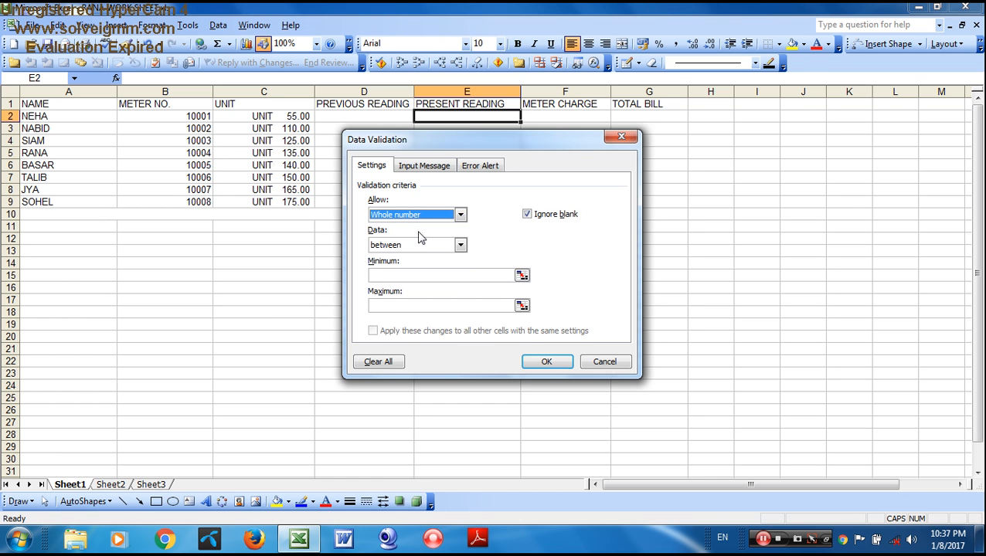
{"action": "left_click", "coordinate": [461, 246]}
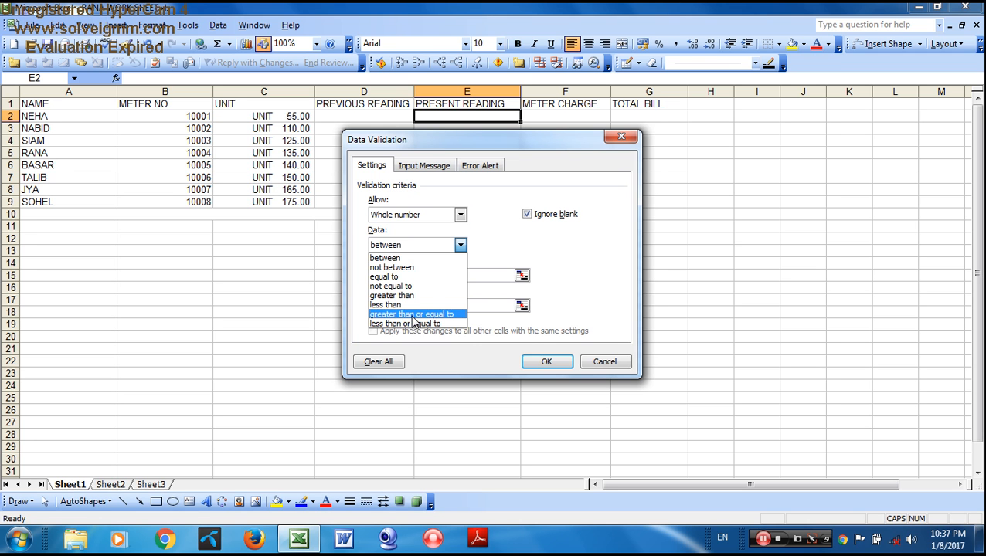
{"action": "left_click", "coordinate": [439, 315]}
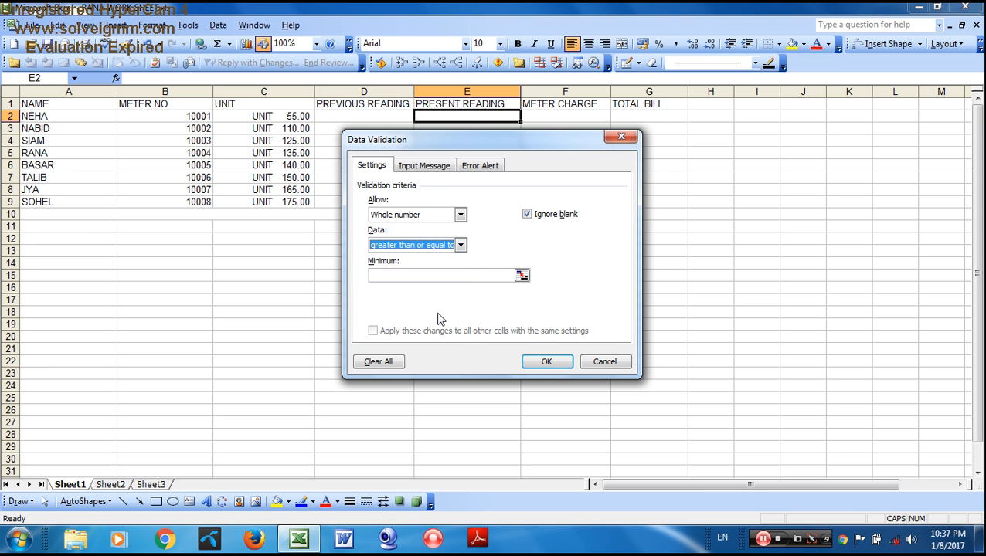
{"action": "left_click", "coordinate": [392, 276]}
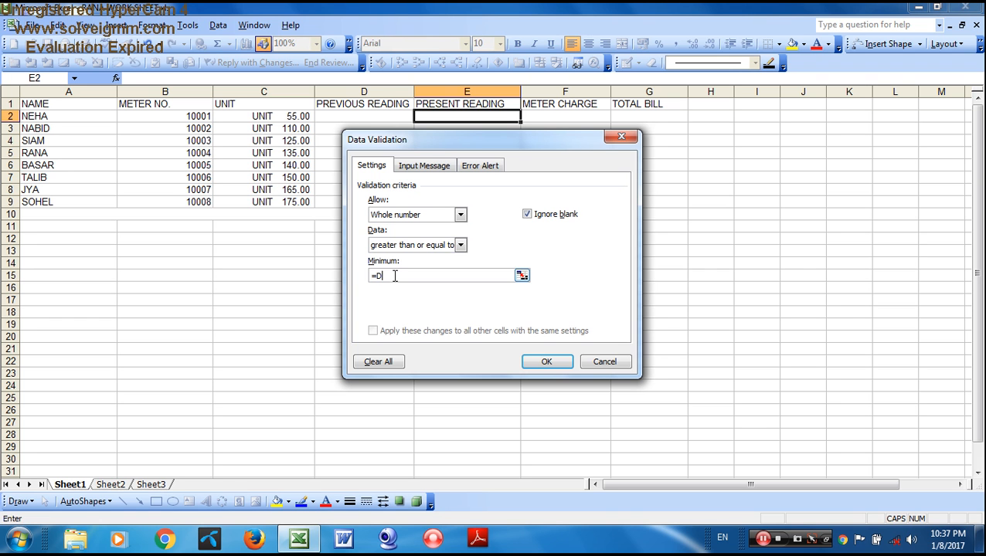
{"action": "left_click", "coordinate": [547, 363]}
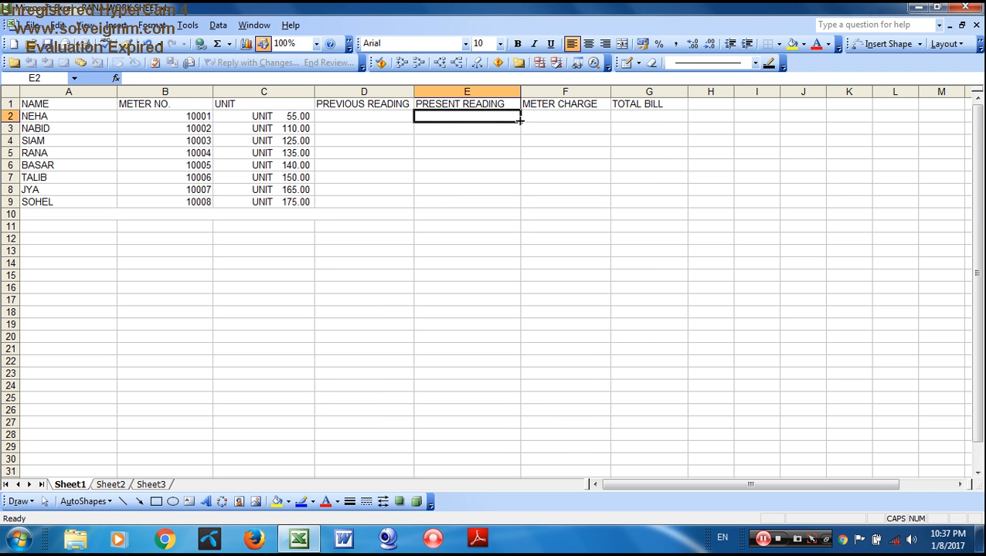
{"action": "left_click_drag", "start_coordinate": [520, 120], "coordinate": [520, 206]}
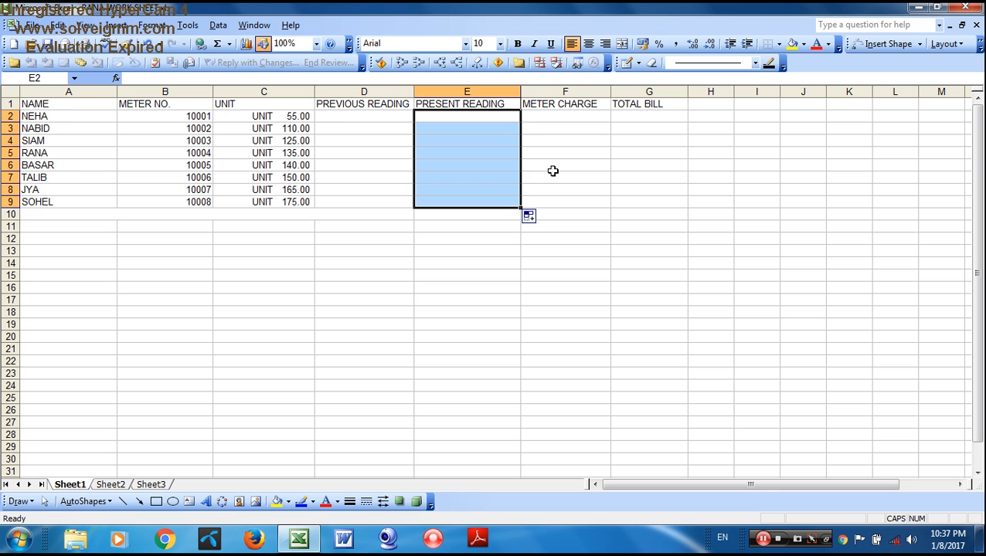
{"action": "left_click", "coordinate": [553, 170]}
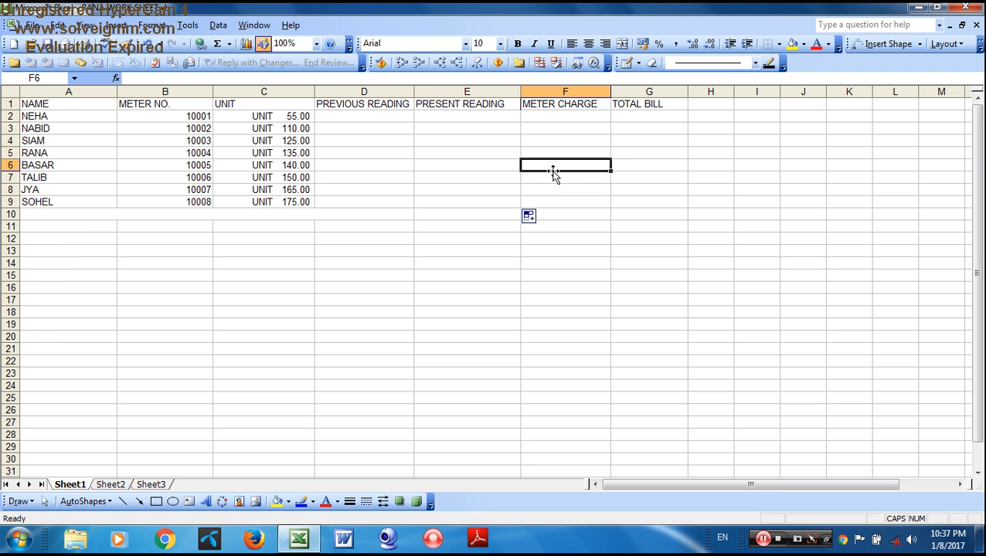
Step: Restrict D2 by data validation to whole numbers less than or equal to =E2, and fill the rule down to D9
{"action": "left_click", "coordinate": [342, 116]}
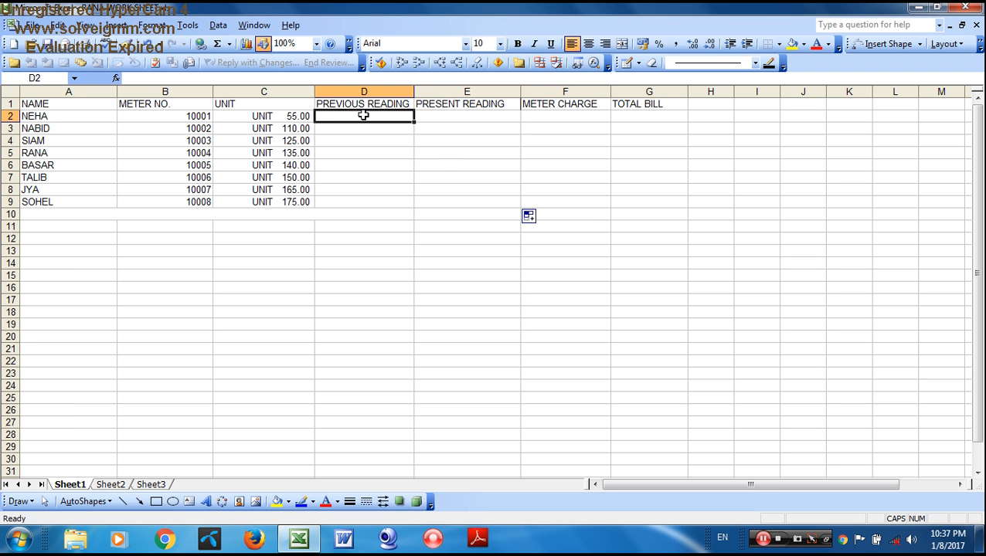
{"action": "left_click", "coordinate": [218, 26]}
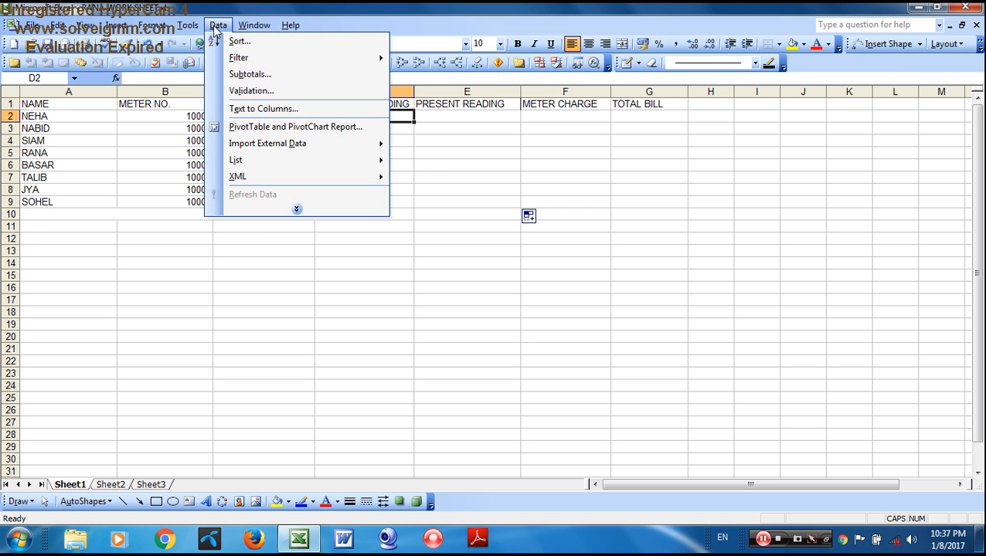
{"action": "left_click", "coordinate": [252, 91]}
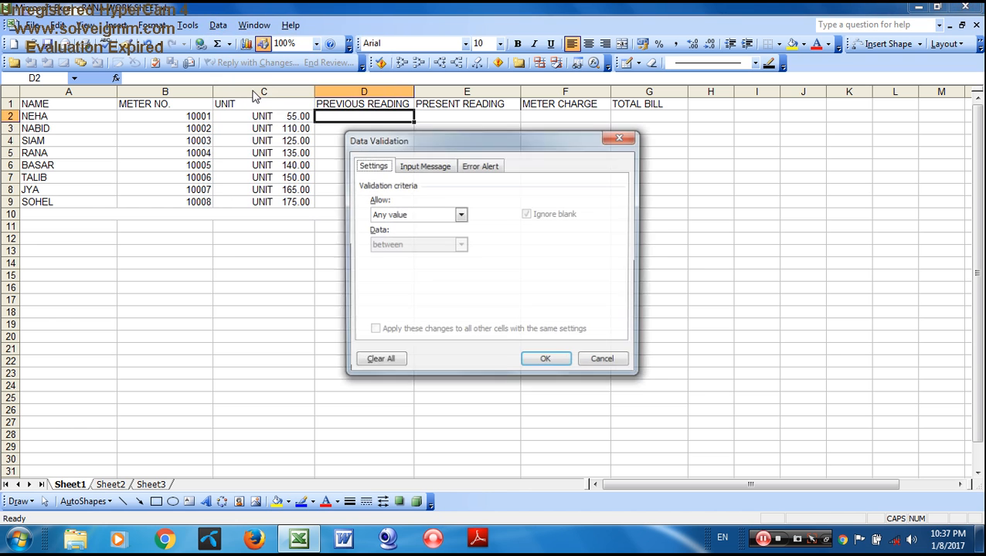
{"action": "left_click", "coordinate": [459, 217]}
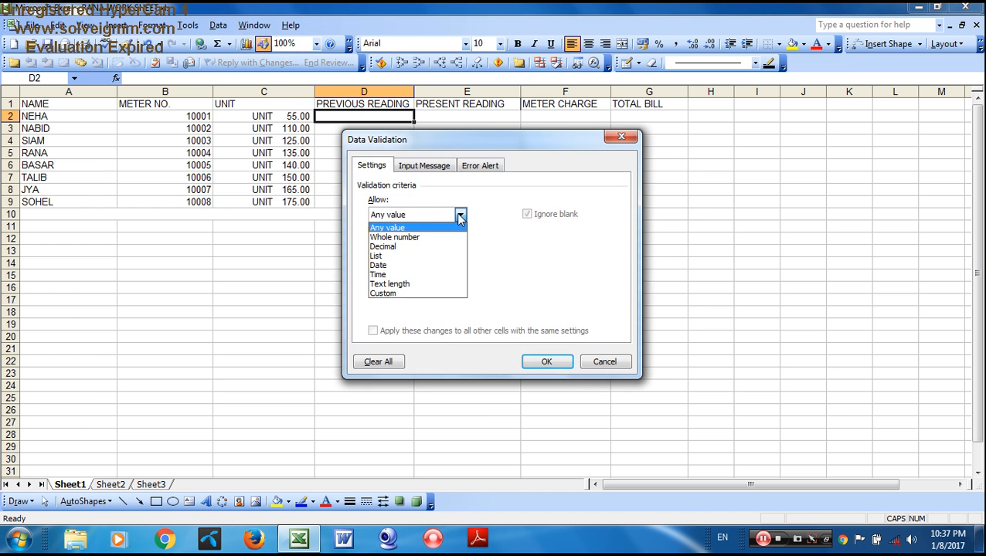
{"action": "left_click", "coordinate": [428, 238]}
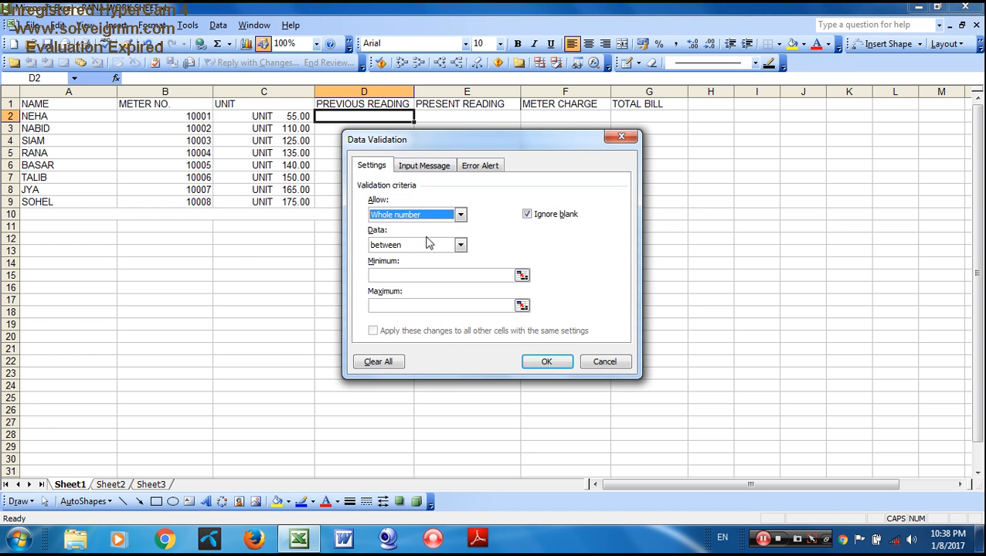
{"action": "left_click", "coordinate": [460, 245]}
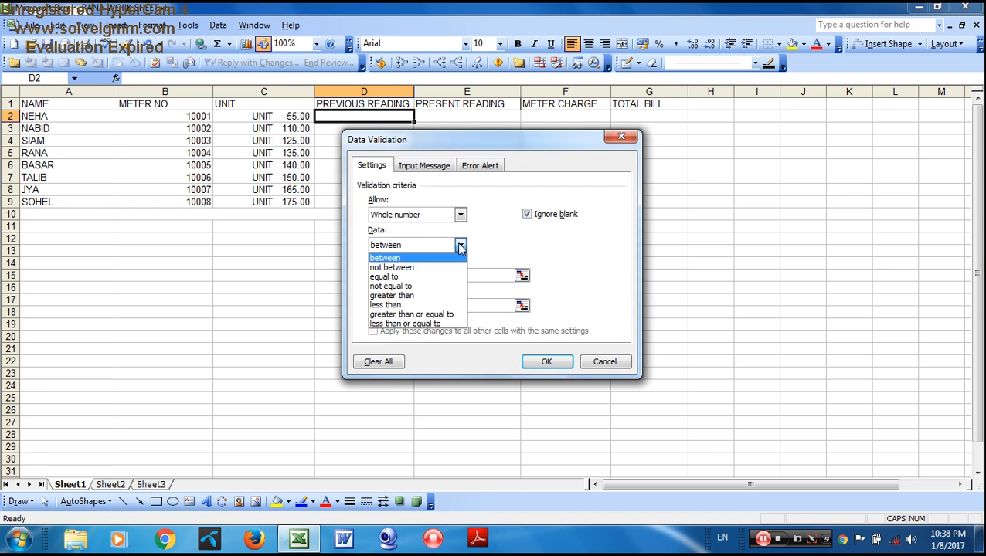
{"action": "left_click", "coordinate": [435, 324]}
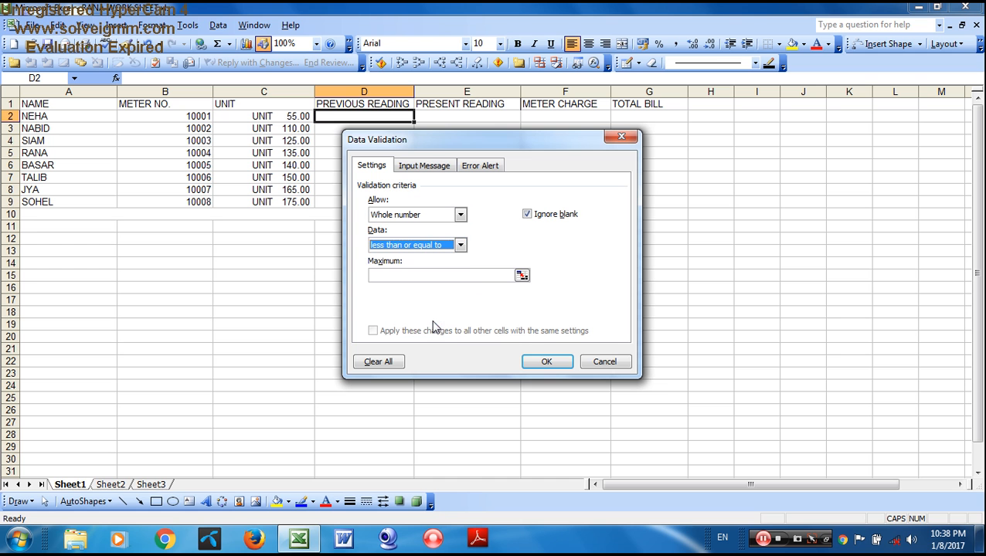
{"action": "left_click", "coordinate": [381, 276]}
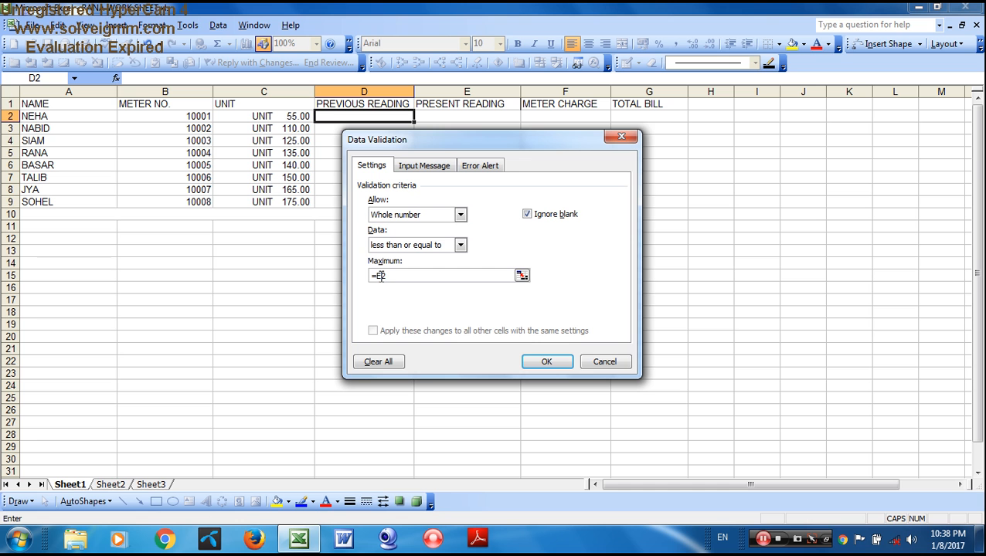
{"action": "left_click", "coordinate": [558, 362]}
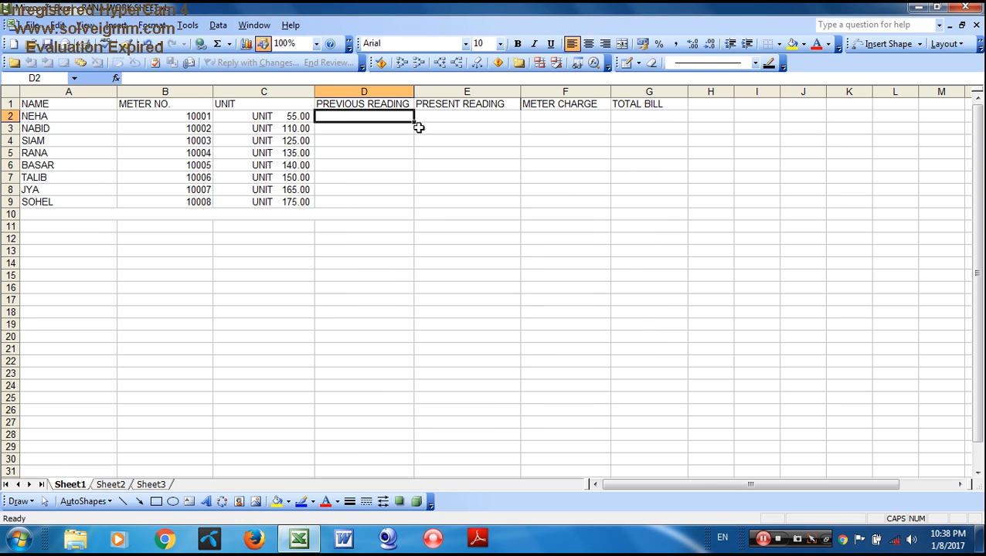
{"action": "left_click_drag", "start_coordinate": [413, 123], "coordinate": [413, 207]}
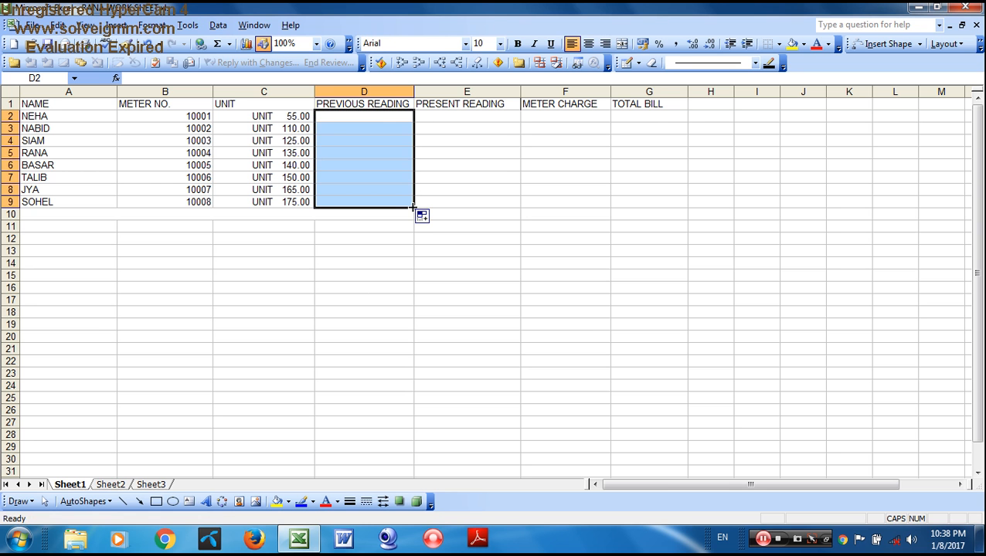
{"action": "left_click", "coordinate": [446, 186]}
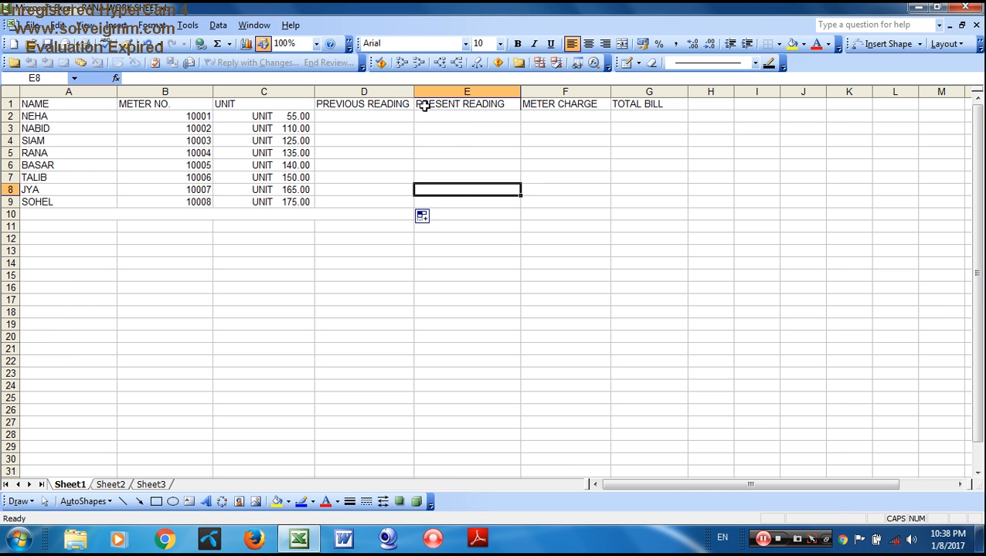
Step: Enter the present reading 1200 in E2 and the previous reading 1000 in D2
{"action": "left_click", "coordinate": [386, 115]}
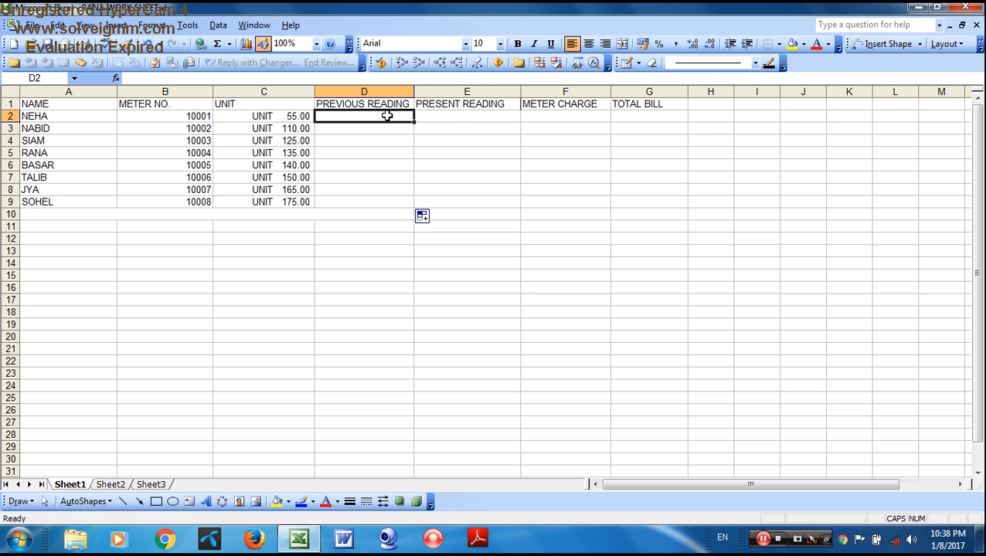
{"action": "left_click", "coordinate": [456, 118]}
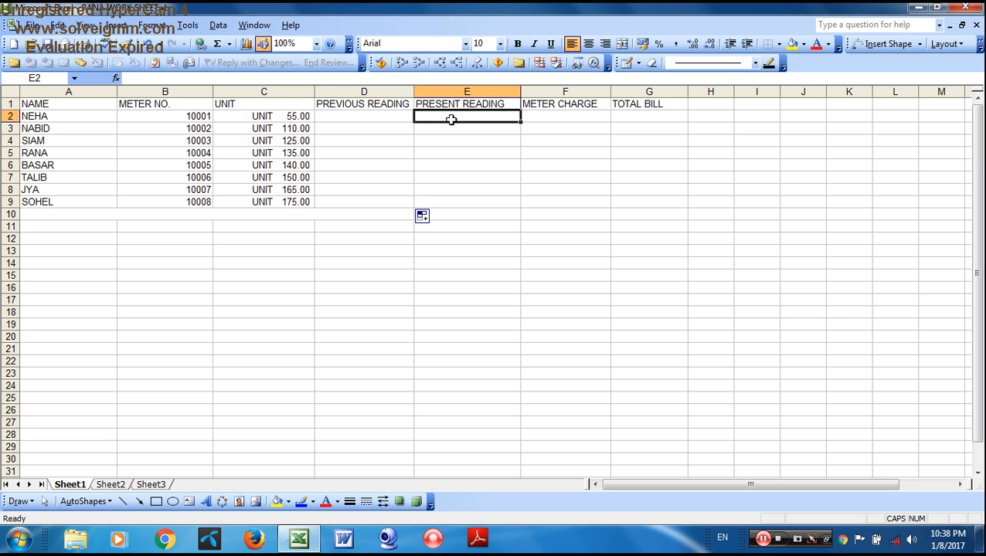
{"action": "type", "text": "1,20"}
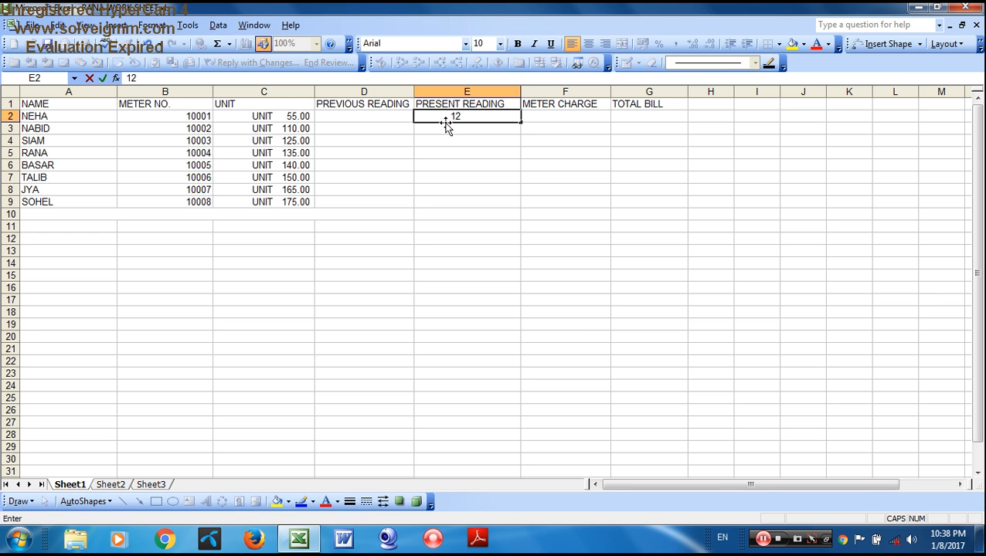
{"action": "type", "text": "00"}
{"action": "left_click", "coordinate": [378, 116]}
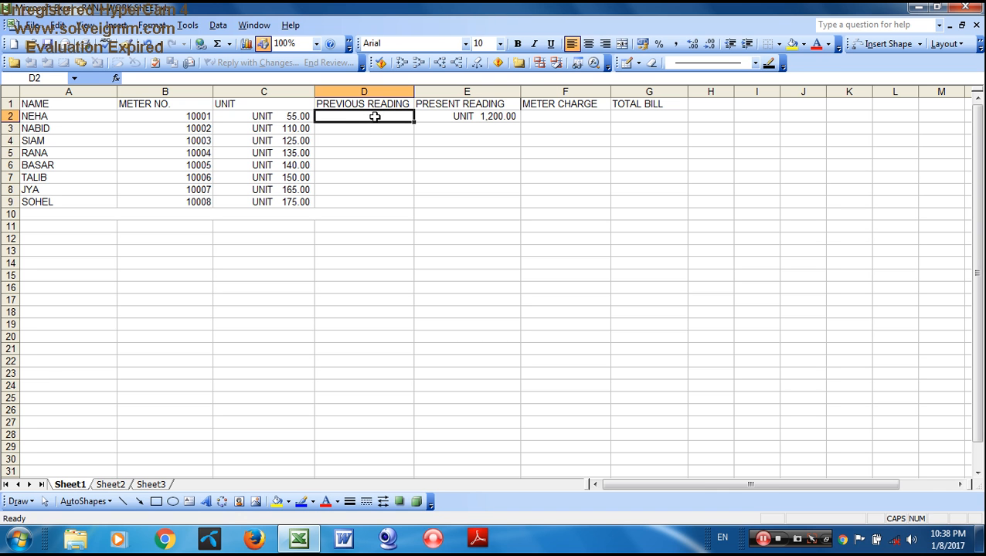
{"action": "type", "text": "1000"}
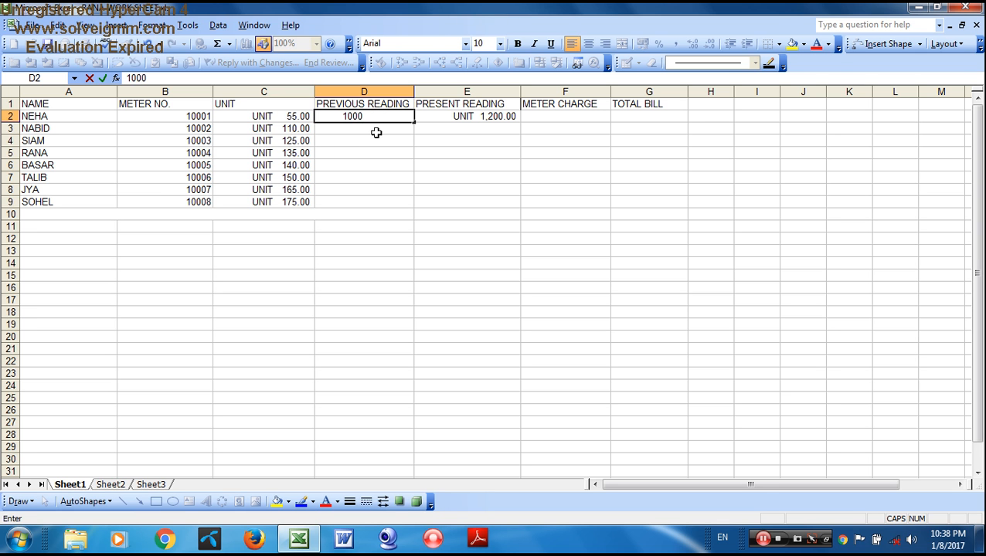
{"action": "key", "text": "Return"}
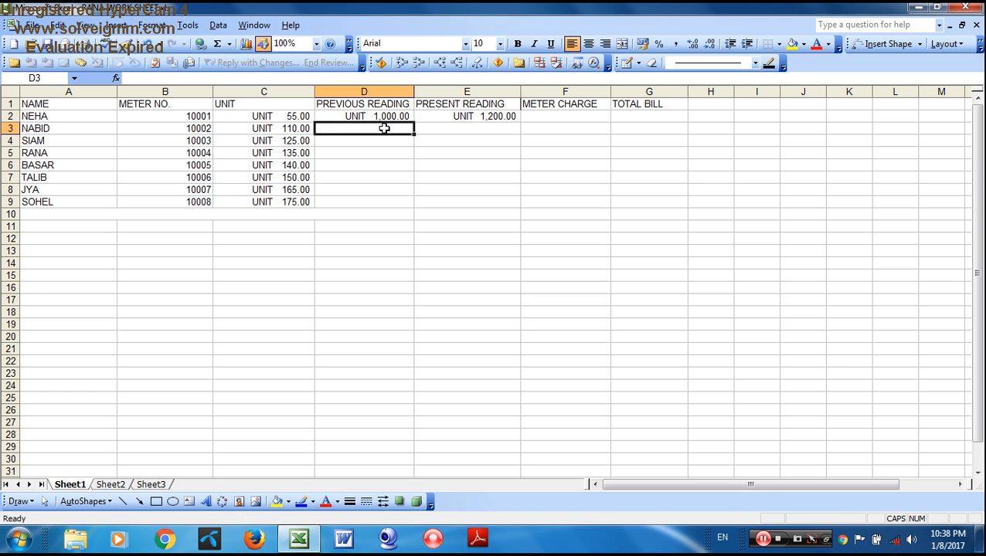
Step: Enter the present reading 800 in E3, try the previous reading 900 in D3, and discard the attempted entry
{"action": "left_click", "coordinate": [464, 129]}
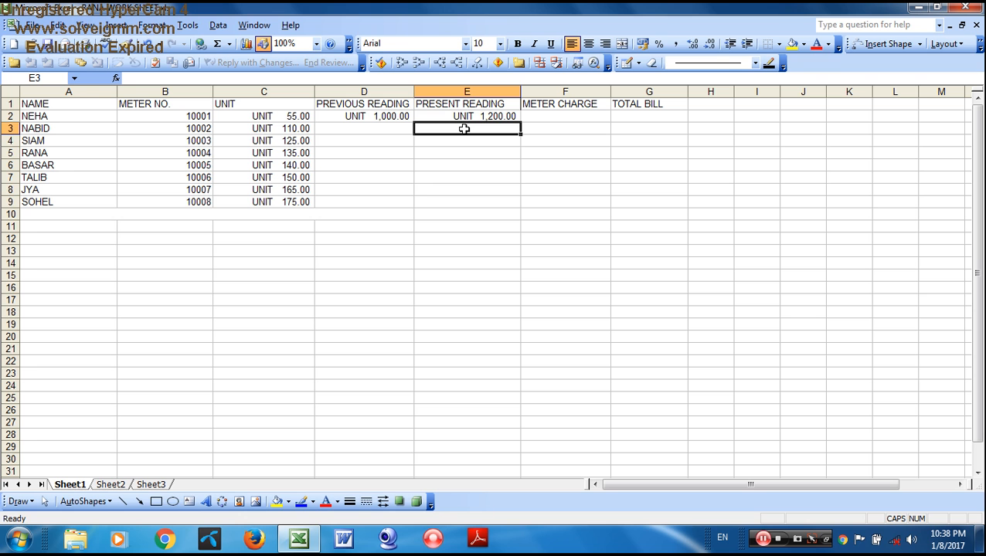
{"action": "type", "text": "800"}
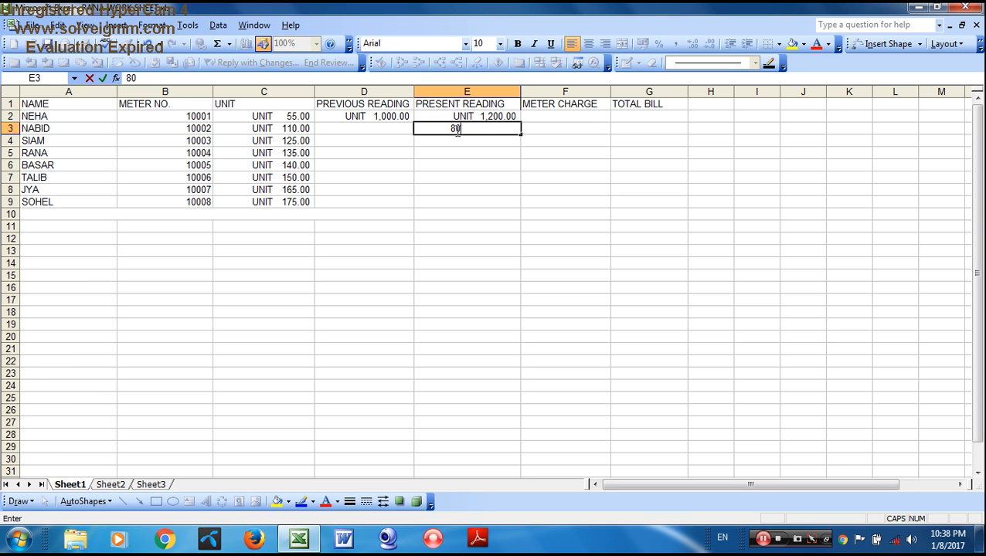
{"action": "left_click", "coordinate": [351, 130]}
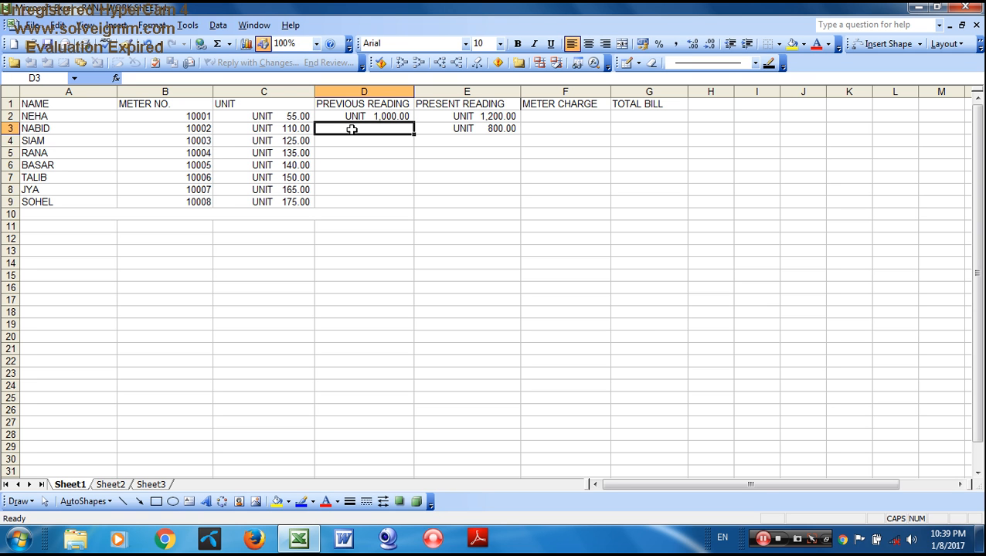
{"action": "type", "text": "900"}
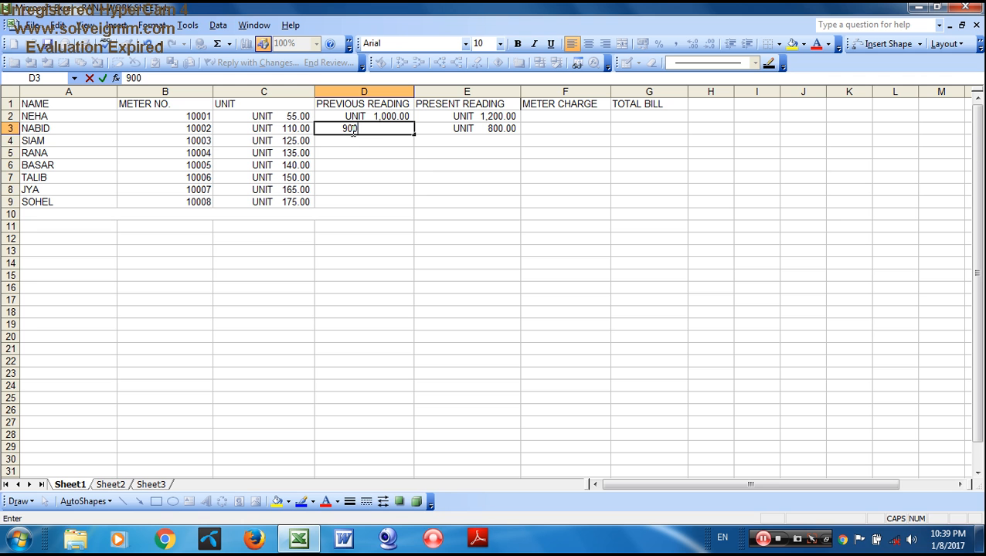
{"action": "left_click", "coordinate": [432, 155]}
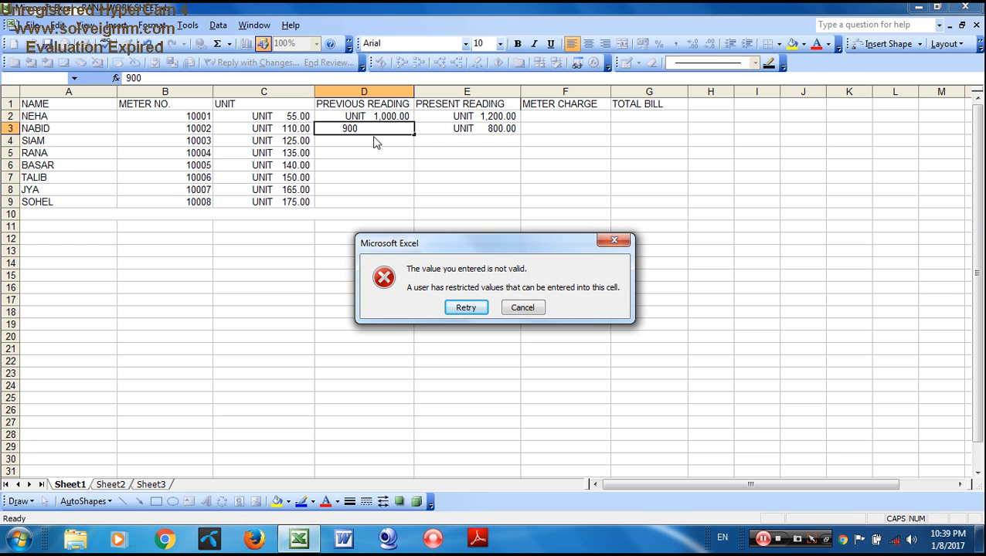
{"action": "left_click", "coordinate": [523, 307]}
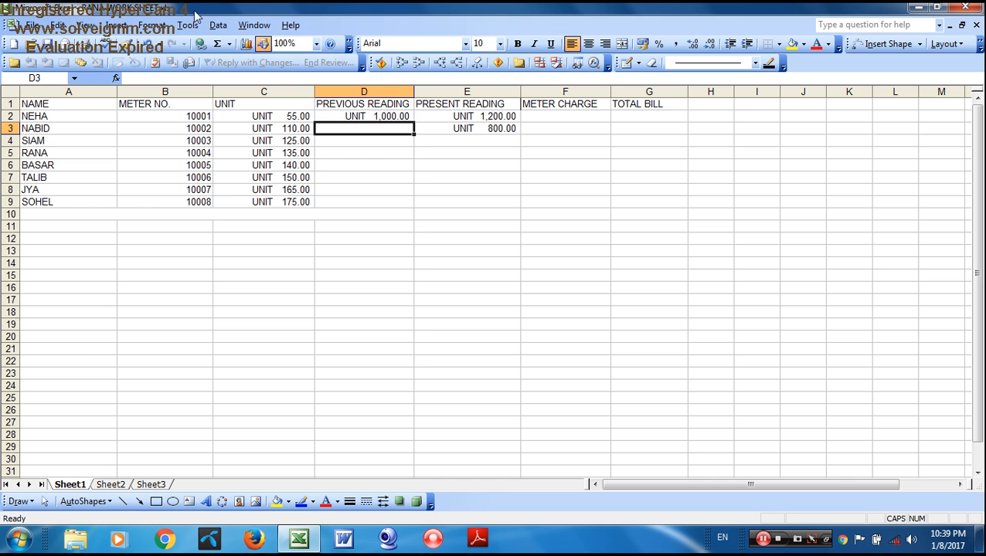